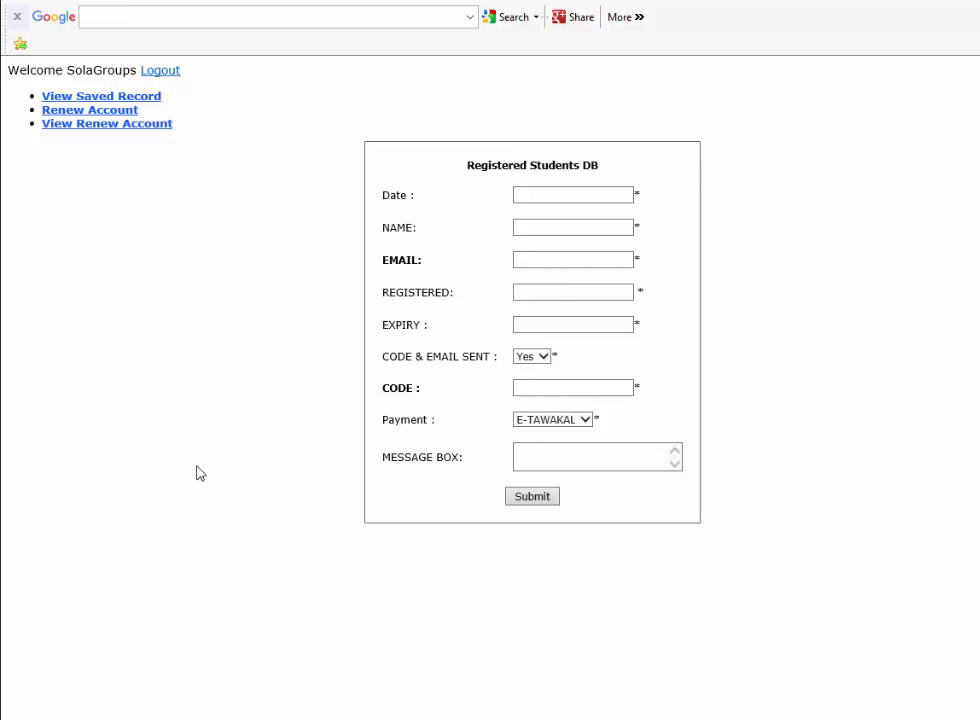
# Pick 16 March 2016 as the Date, leaving the Name, Email and Registered fields blank
pyautogui.click(562, 197)
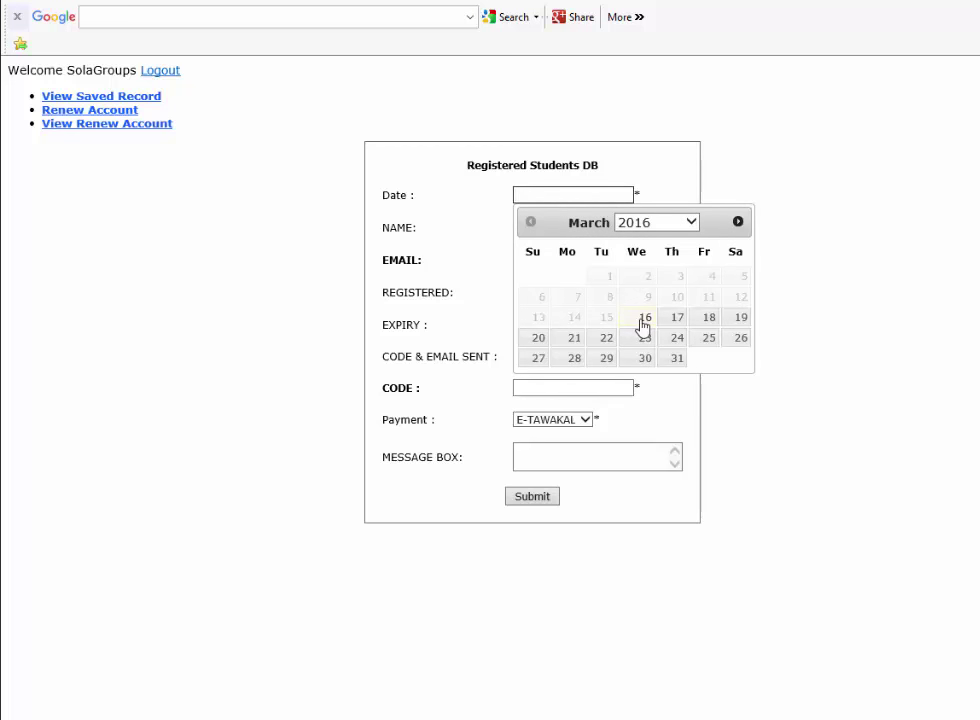
pyautogui.click(644, 320)
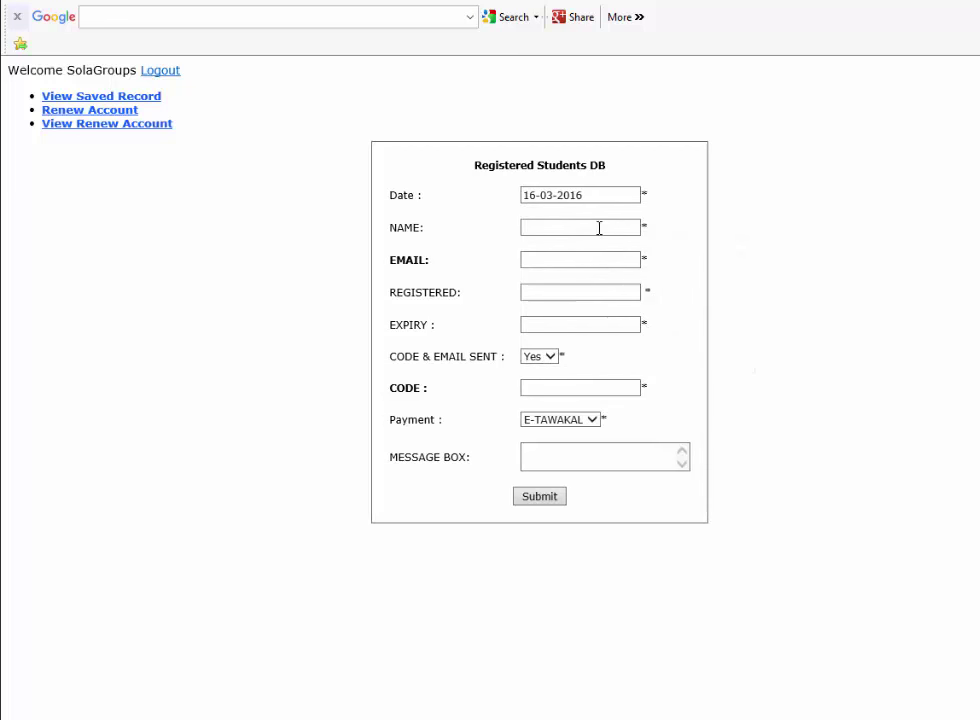
pyautogui.click(553, 228)
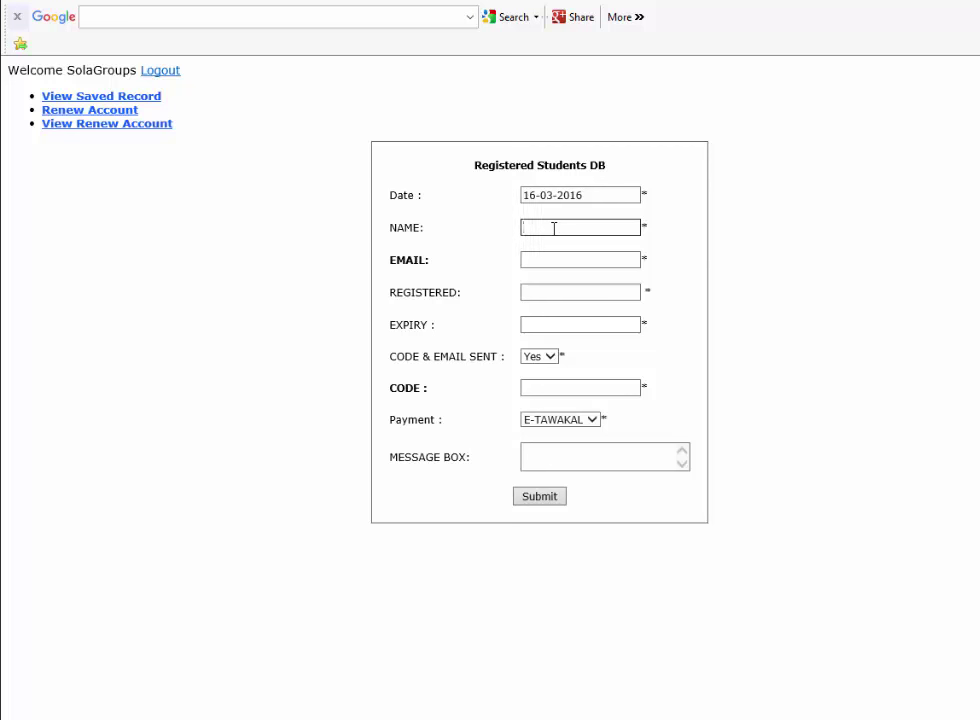
pyautogui.click(585, 258)
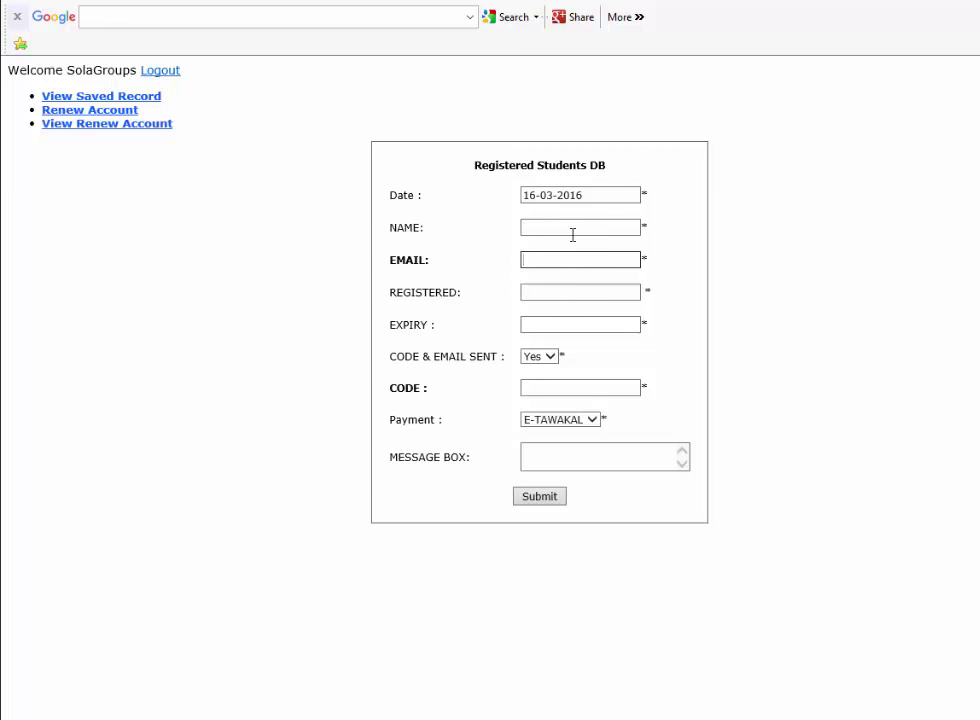
pyautogui.click(573, 234)
pyautogui.click(567, 264)
pyautogui.click(564, 291)
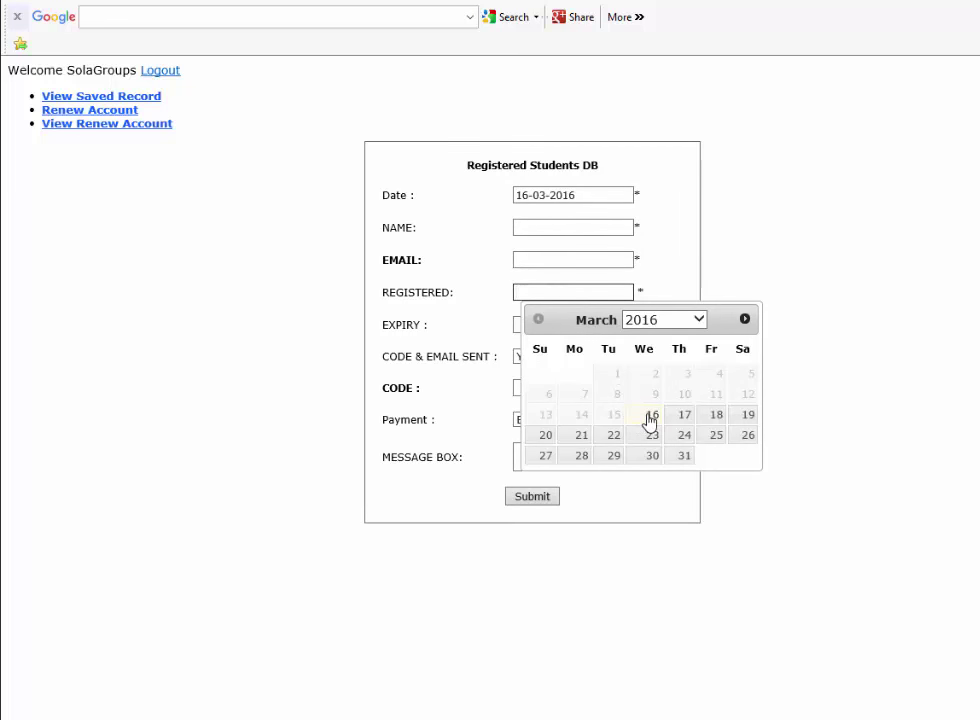
pyautogui.click(313, 348)
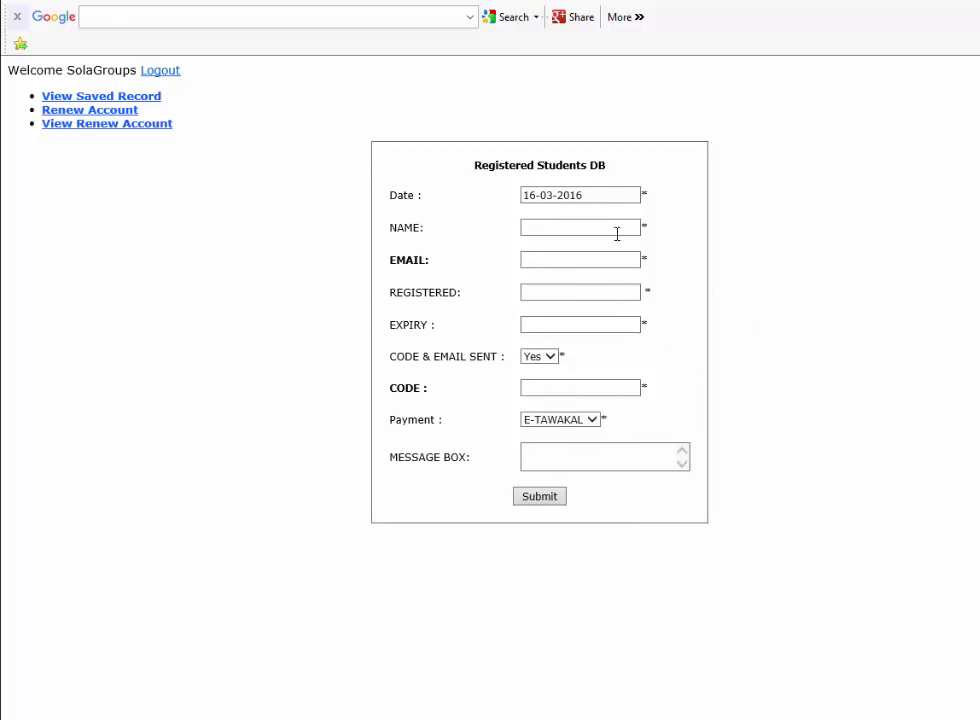
# Open the Renew Account form and enter the member's e-mail address in the EMAIL field
pyautogui.click(132, 123)
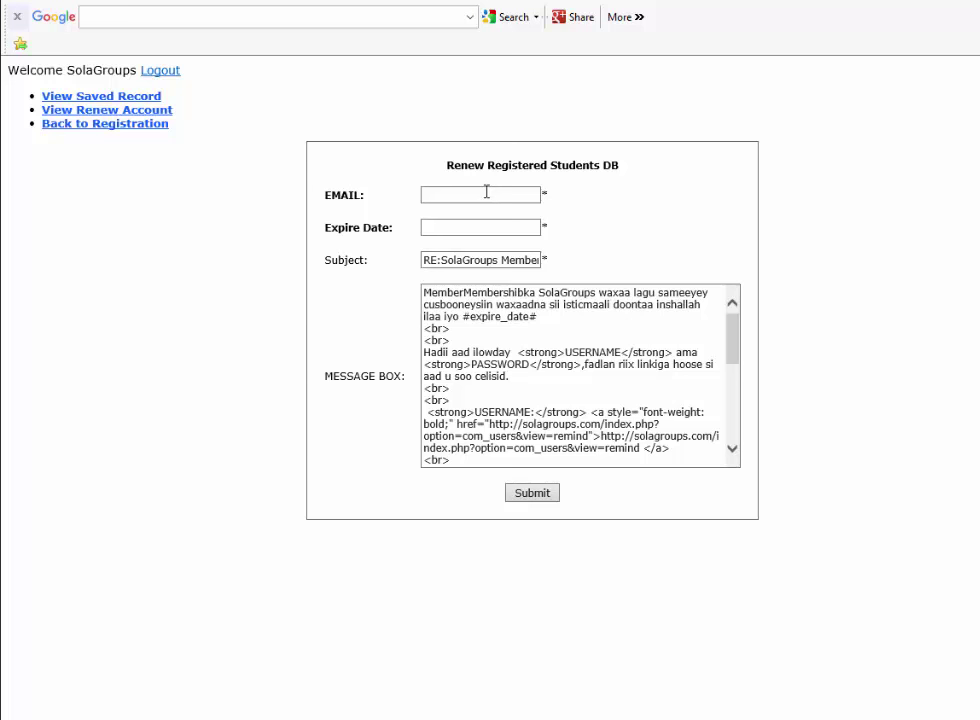
pyautogui.click(486, 191)
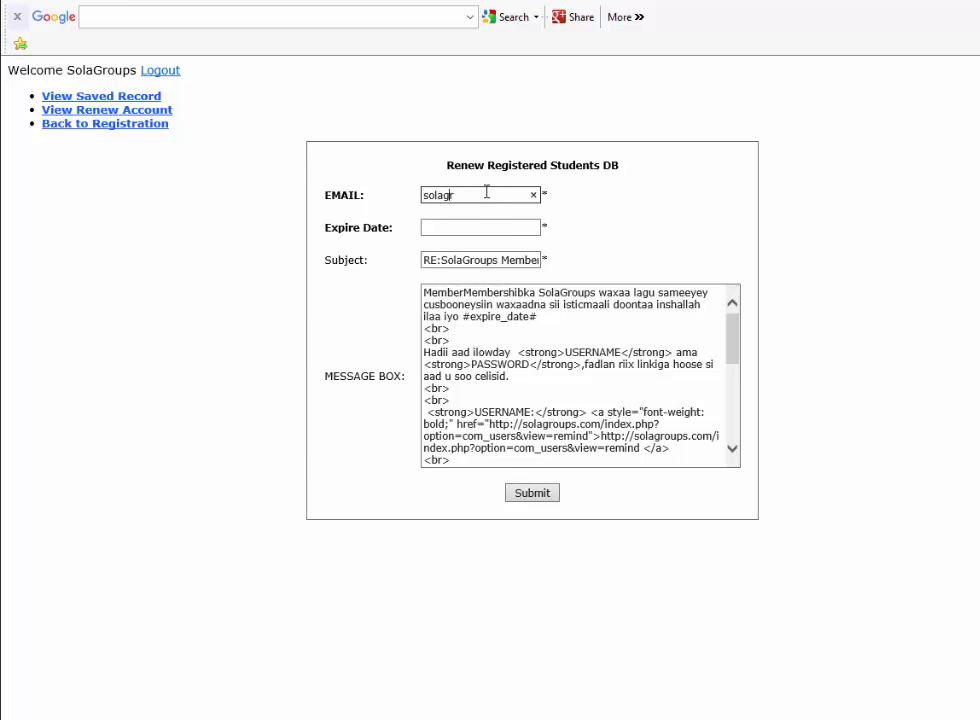
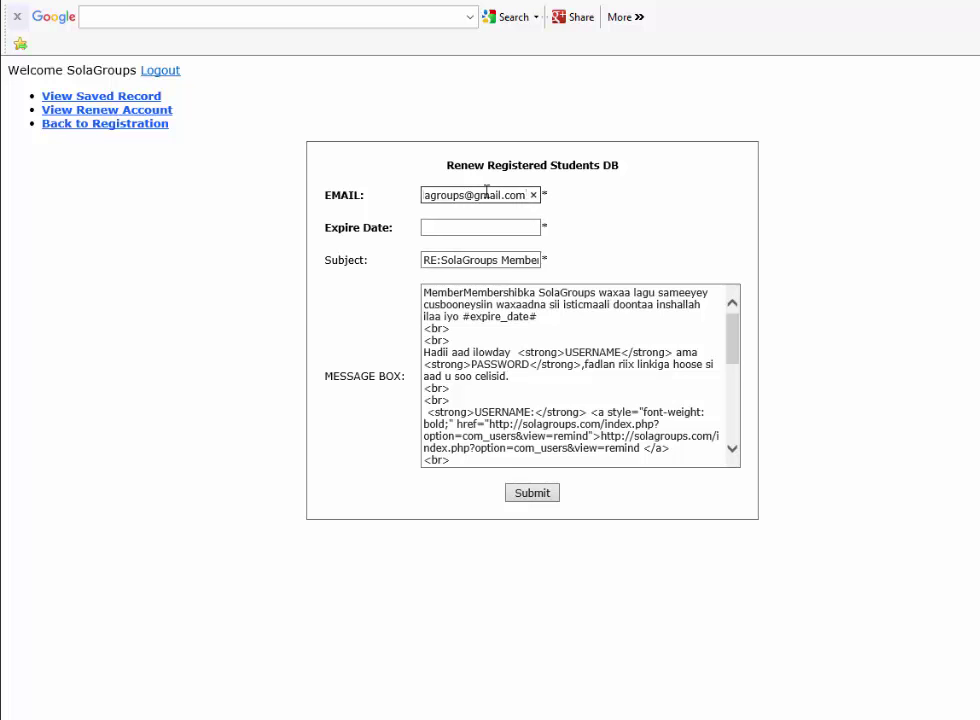
# Set the Expire Date to 15-03-2017 using the calendar's 2017 year choice
pyautogui.click(510, 227)
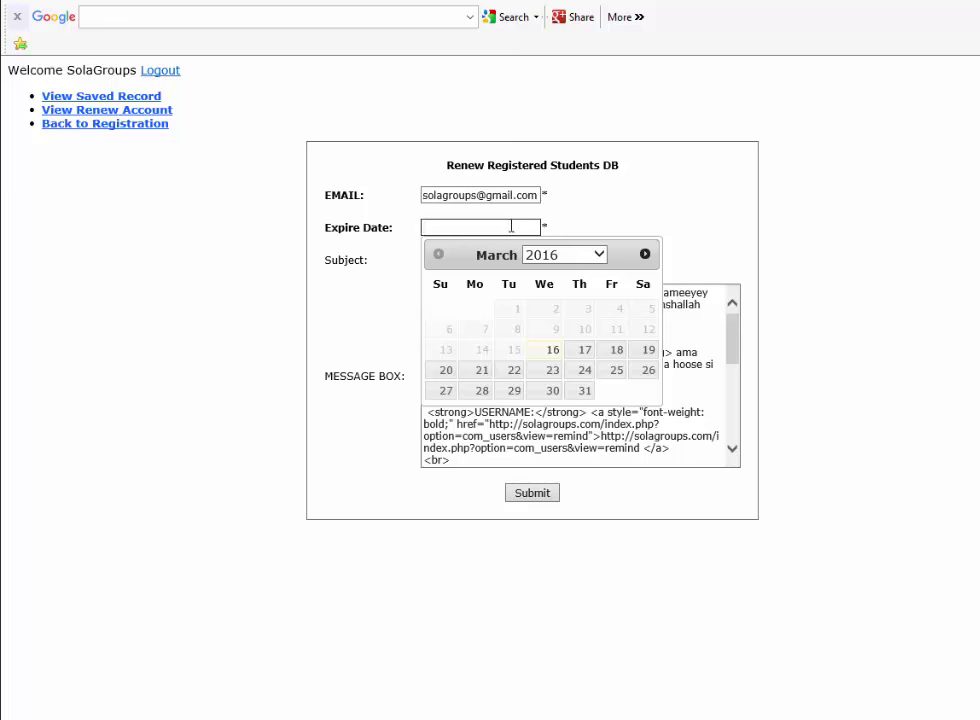
pyautogui.click(556, 254)
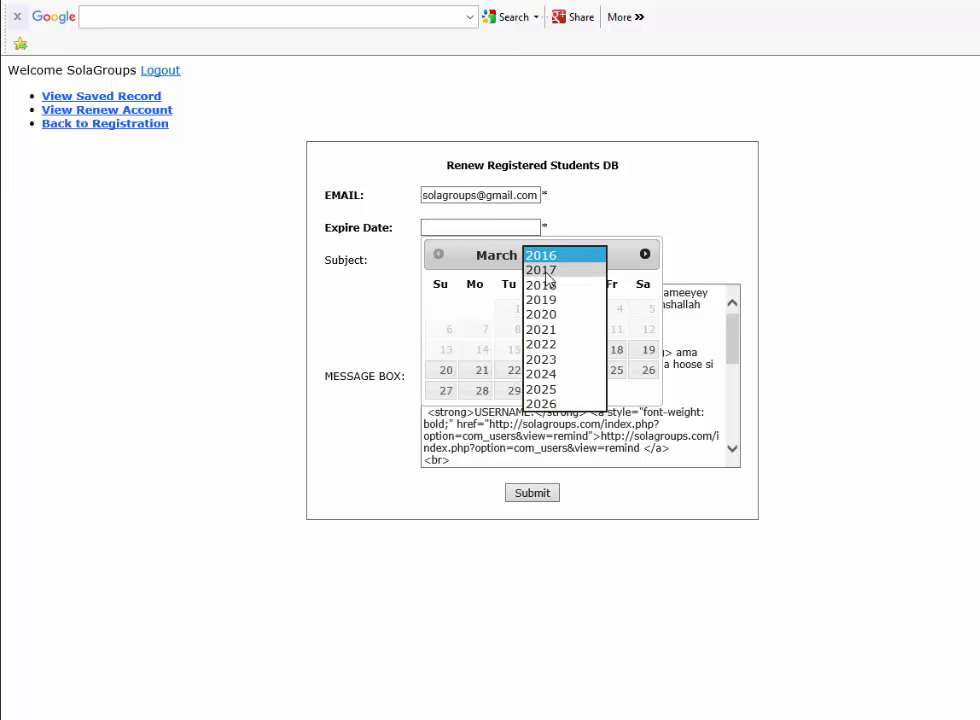
pyautogui.click(544, 271)
pyautogui.click(551, 348)
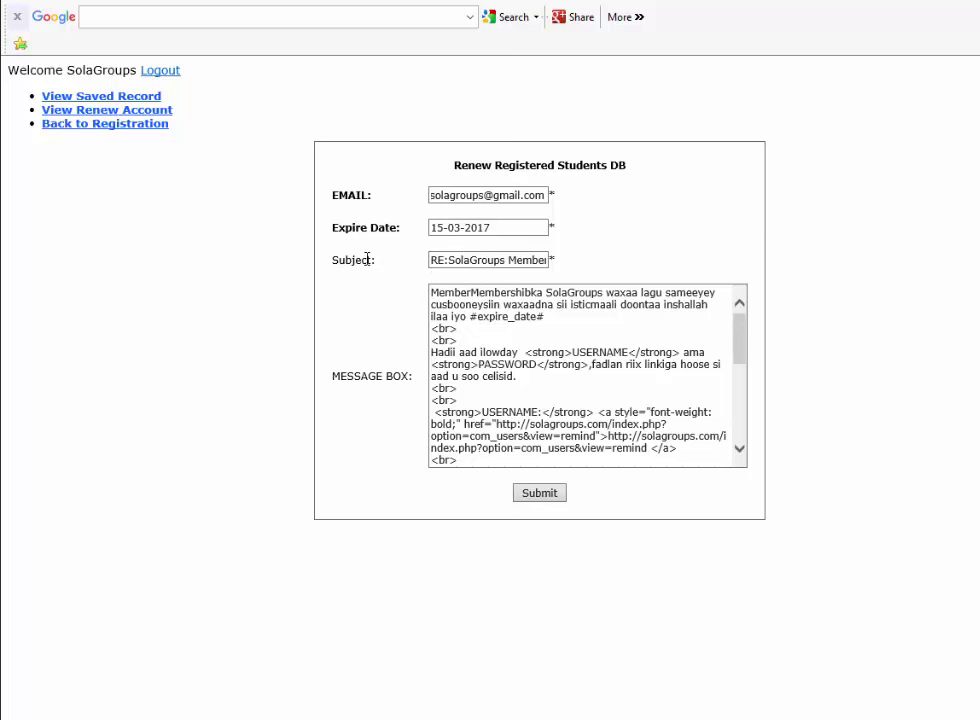
# Review the SolaGroups Membership Renewal subject and the first lines of the message text
pyautogui.moveTo(448, 260); pyautogui.dragTo(573, 265)
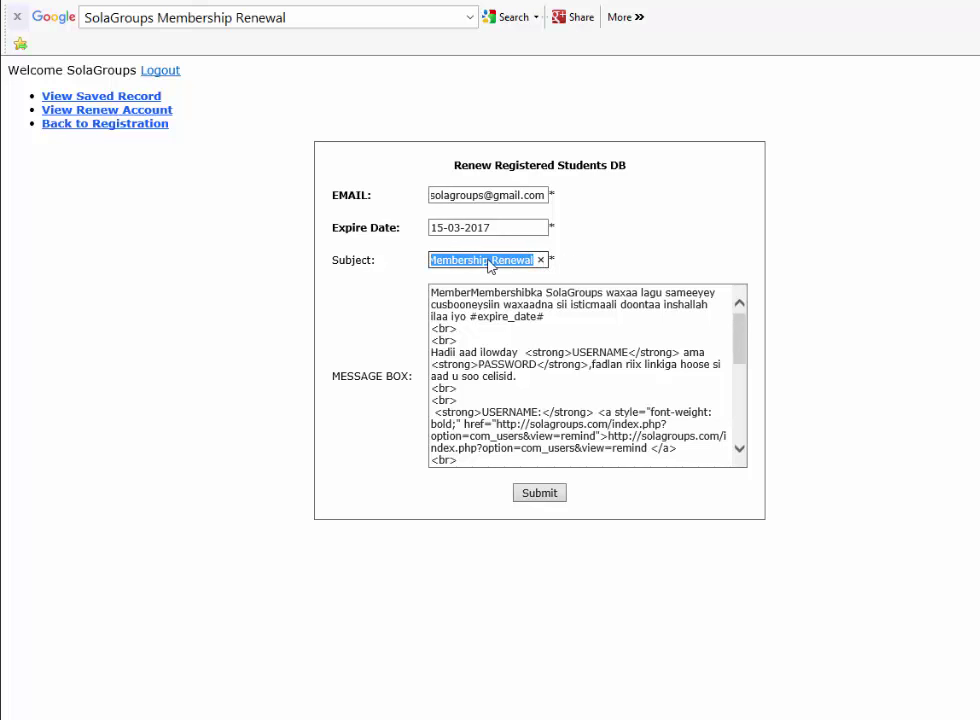
pyautogui.click(451, 331)
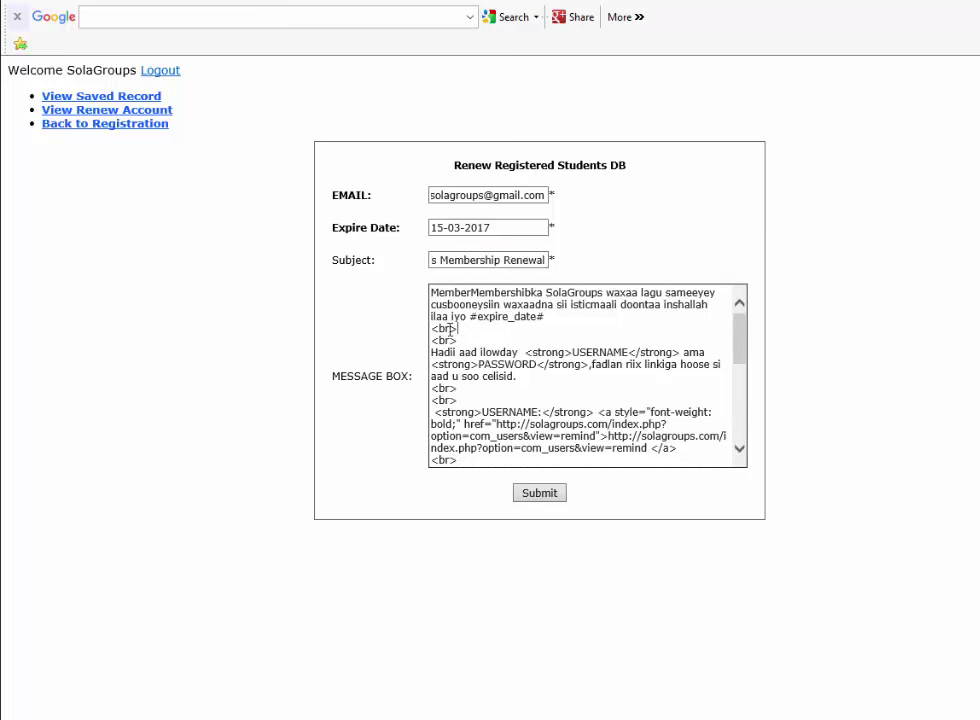
pyautogui.doubleClick(713, 305)
pyautogui.moveTo(713, 305); pyautogui.dragTo(469, 293)
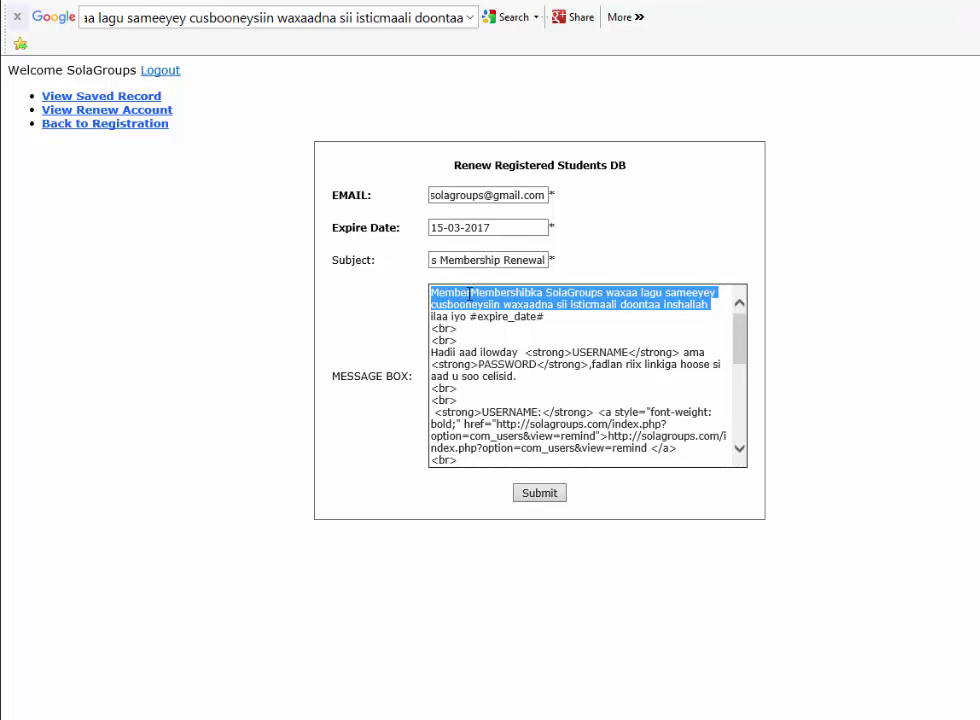
pyautogui.click(466, 318)
pyautogui.doubleClick(466, 318)
pyautogui.moveTo(466, 318); pyautogui.dragTo(440, 318)
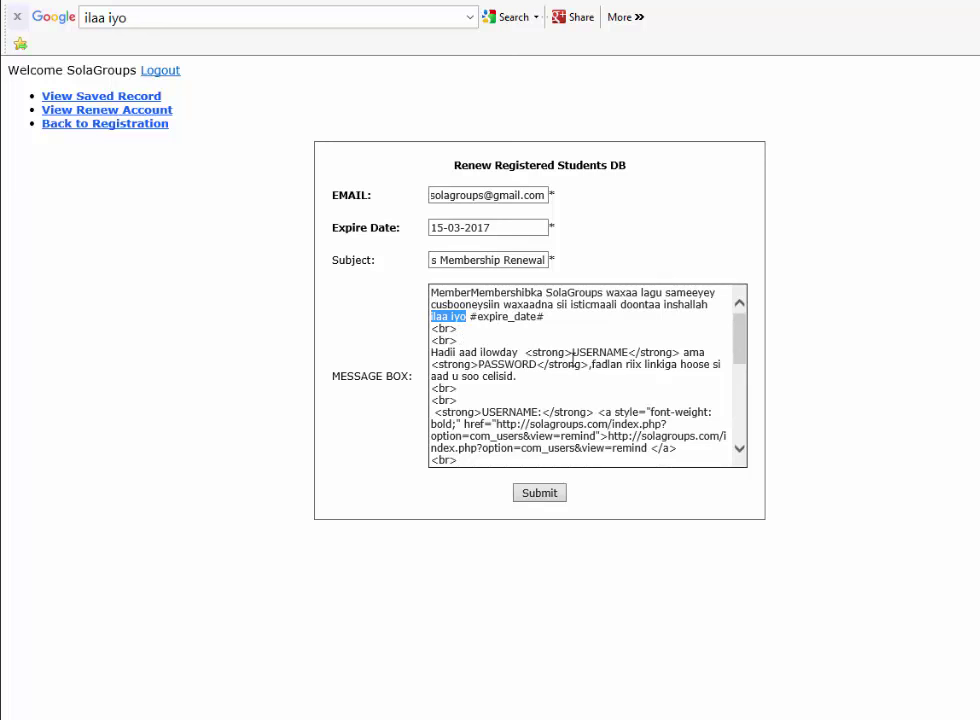
pyautogui.scroll(-3, 551, 370)
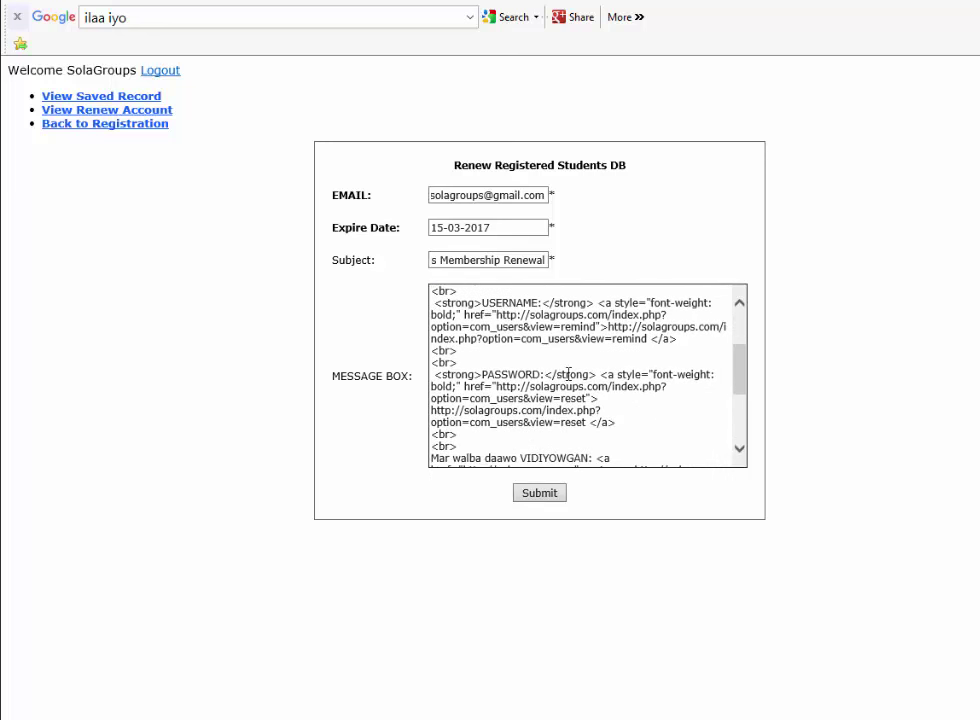
pyautogui.scroll(-3, 565, 365)
pyautogui.scroll(-1, 575, 344)
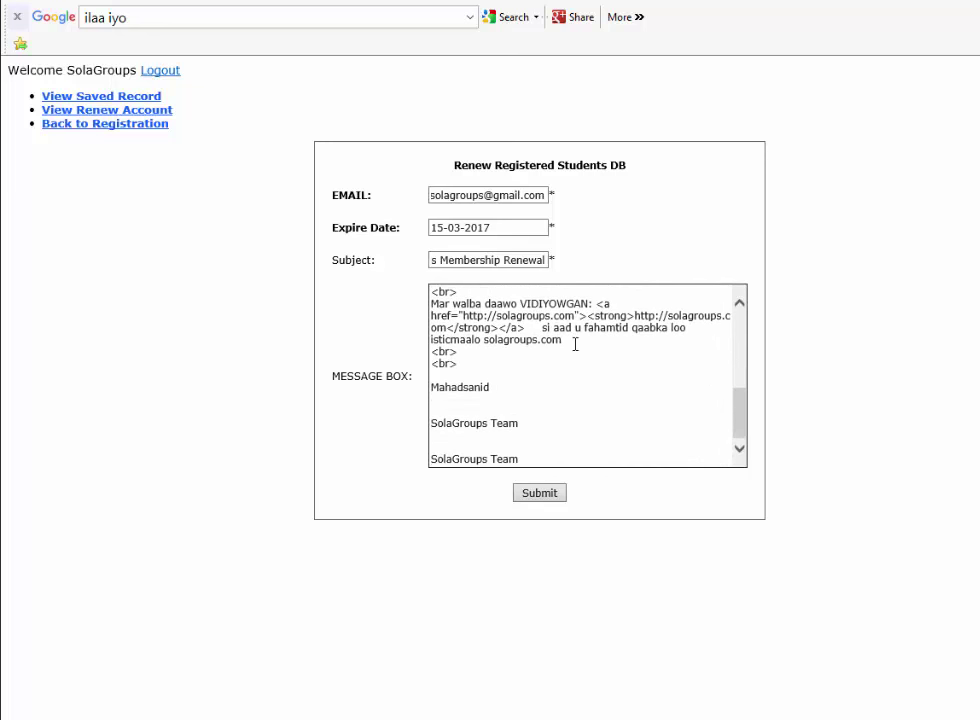
pyautogui.scroll(3, 577, 347)
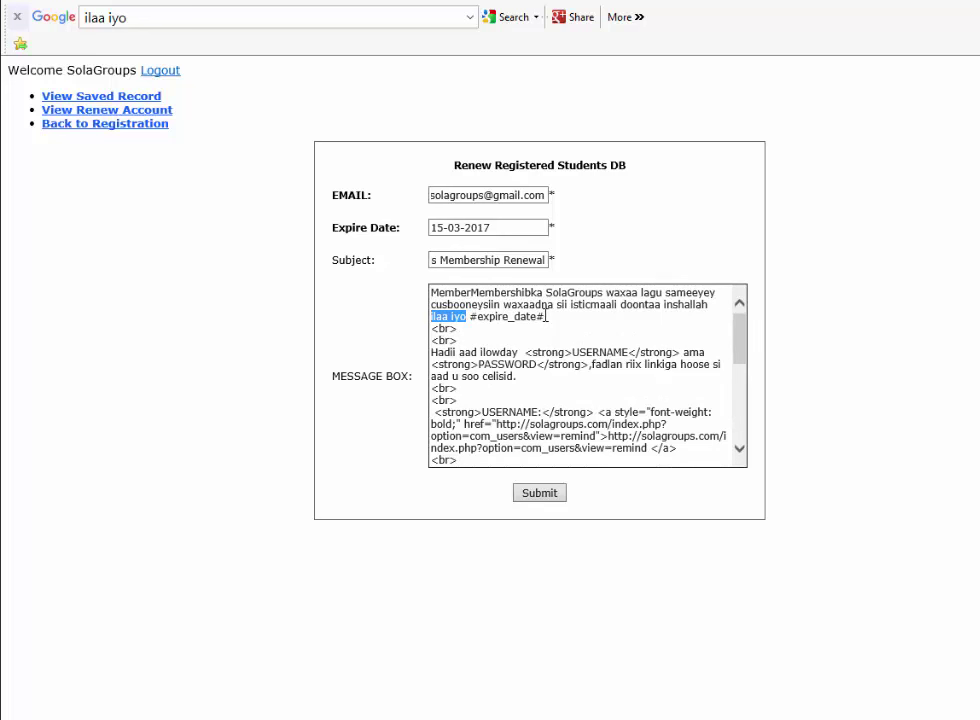
pyautogui.moveTo(545, 316); pyautogui.dragTo(480, 319)
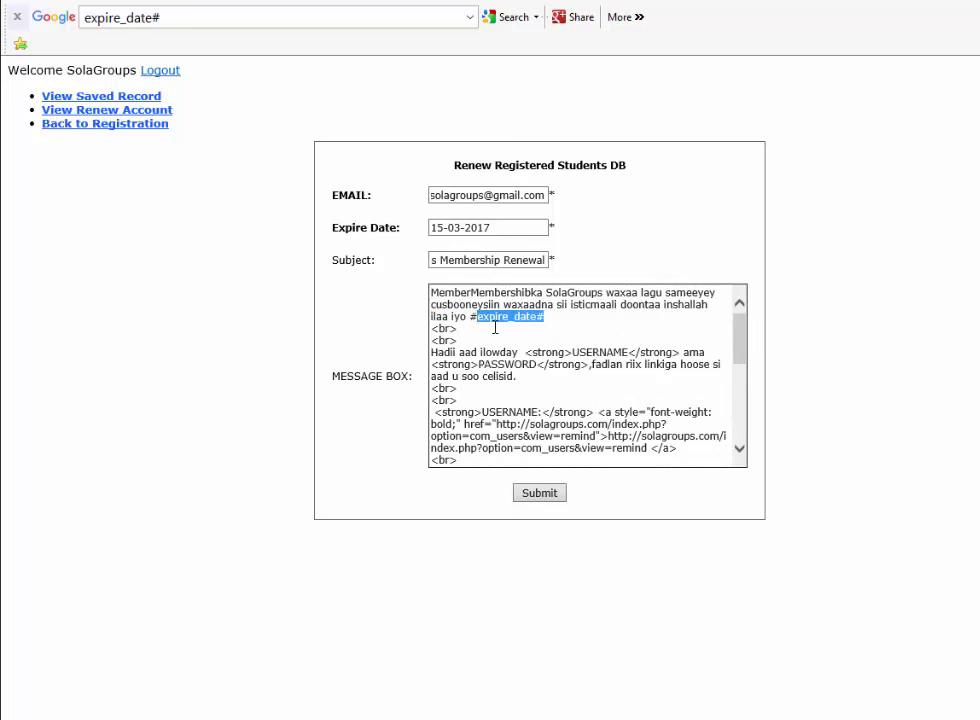
# Submit the completed renewal form so the renewal email is sent
pyautogui.click(539, 493)
pyautogui.click(540, 494)
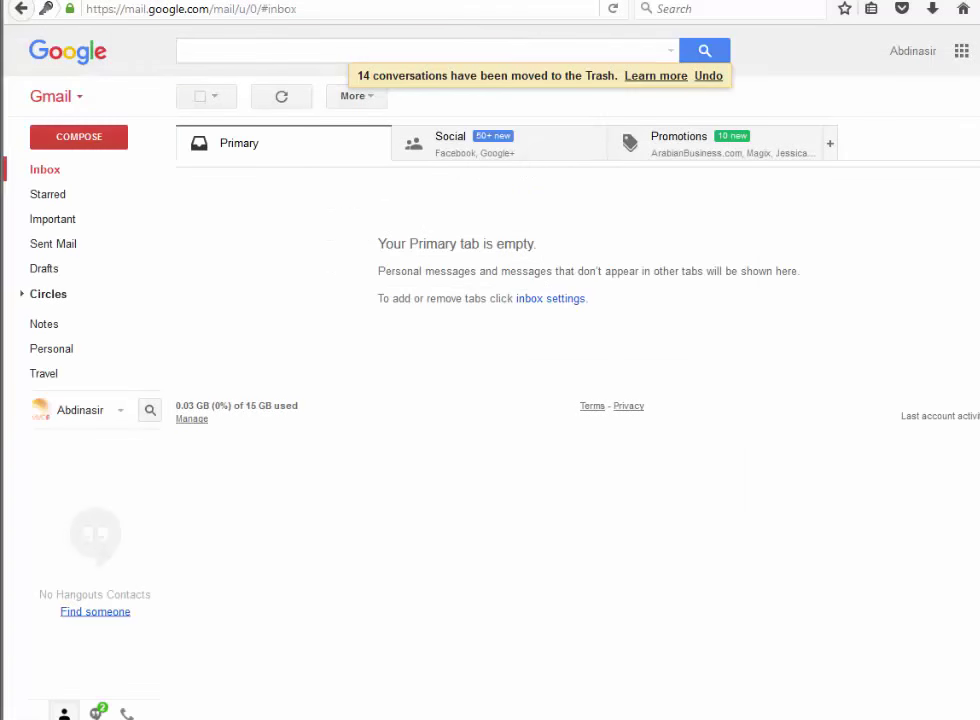
# Reload Gmail, open the RE:SolaGroups Membership Renewal email and highlight its 15-03-2017 expiry date
pyautogui.click(613, 9)
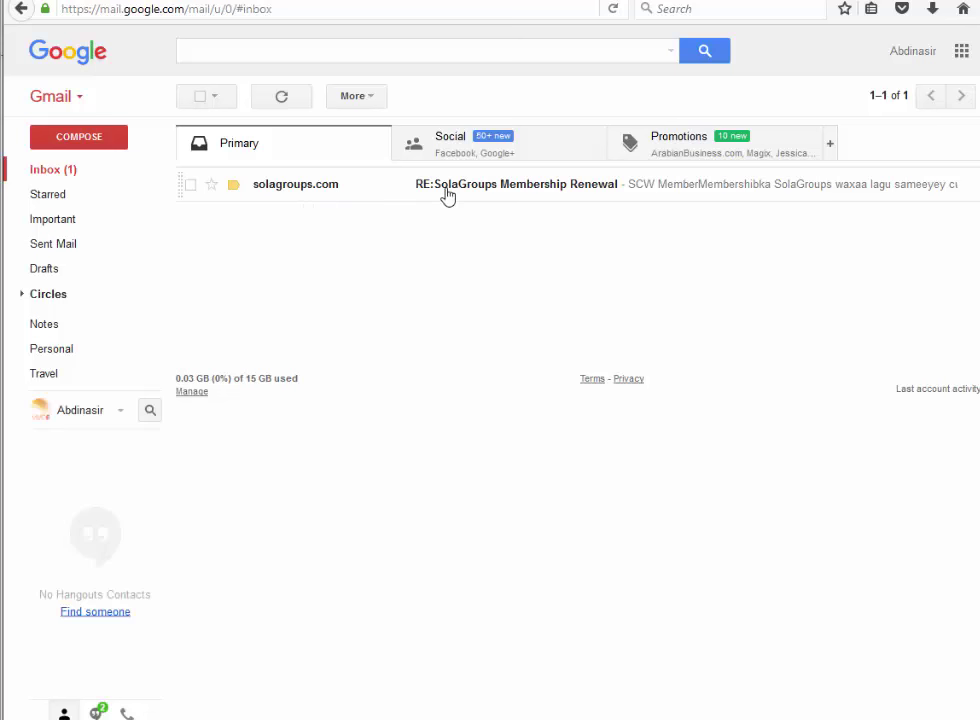
pyautogui.click(557, 192)
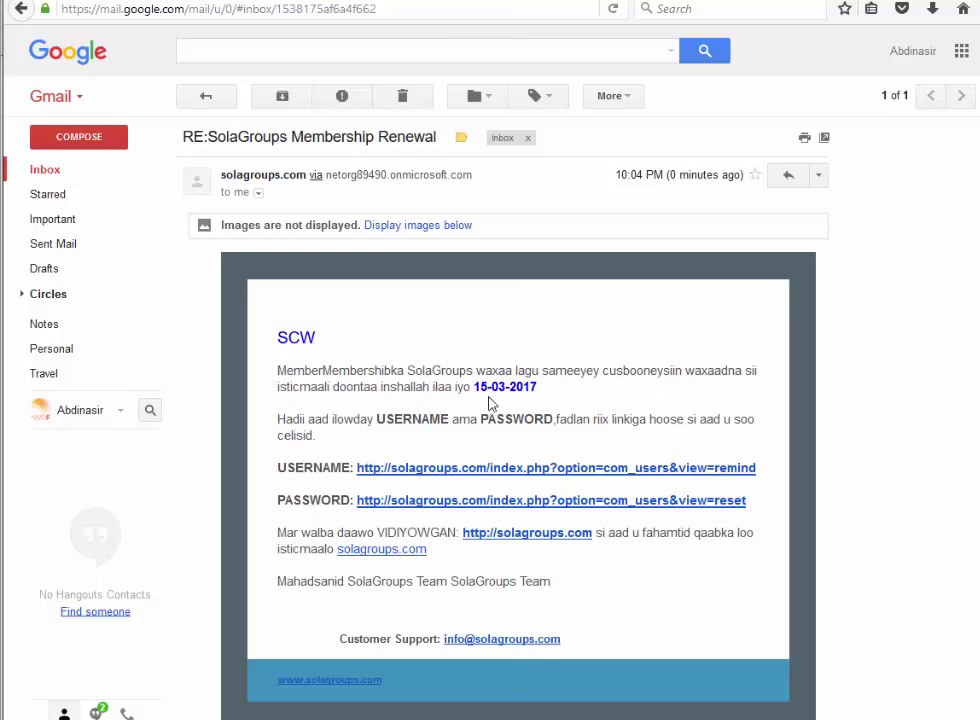
pyautogui.moveTo(539, 392); pyautogui.dragTo(496, 392)
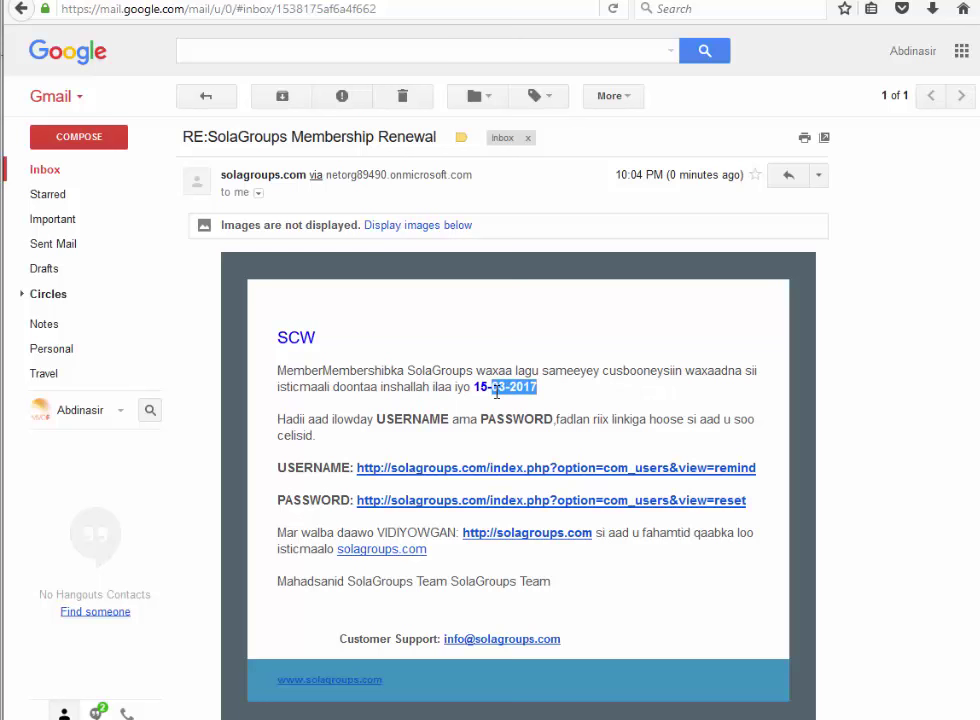